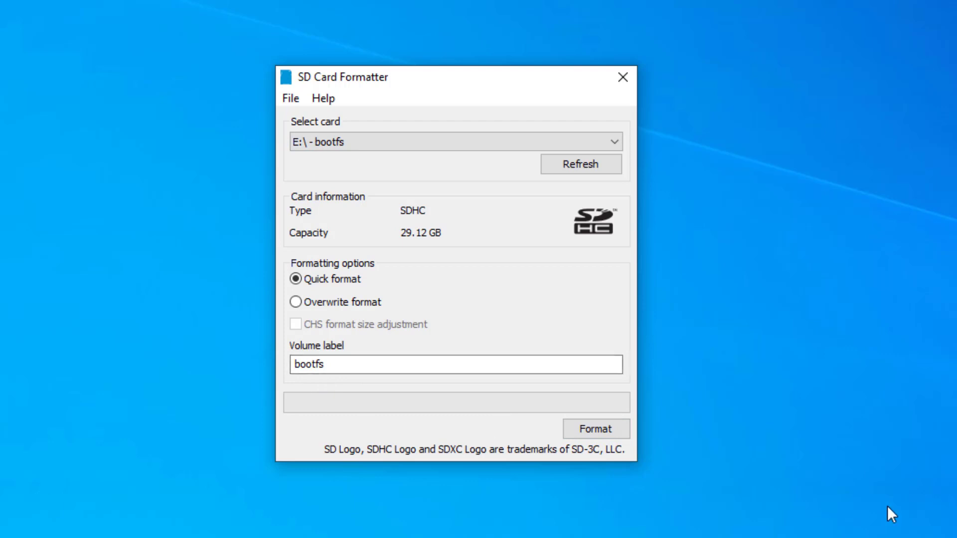
Quick-format the chosen SD card as FAT32 labelled BOOTFS and accept the completion message
click(611, 142)
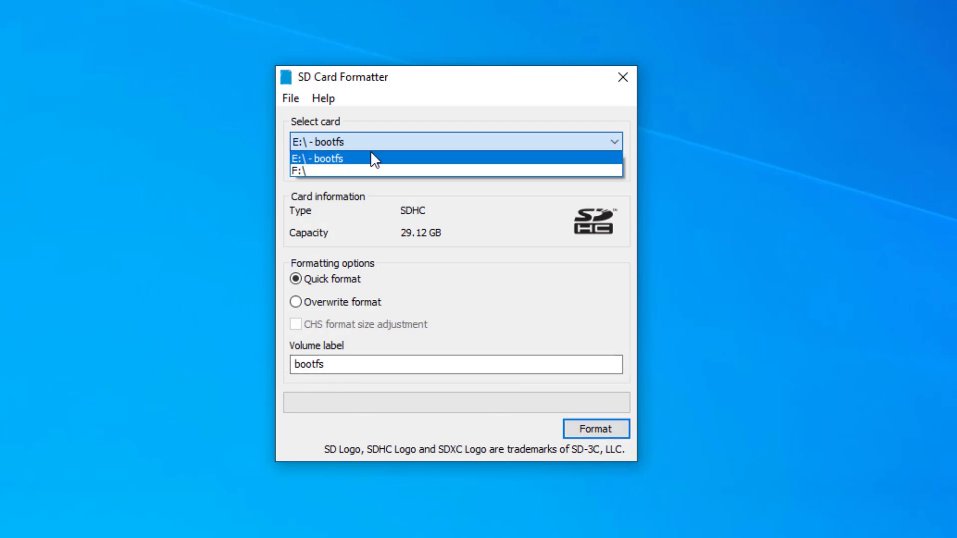
click(581, 426)
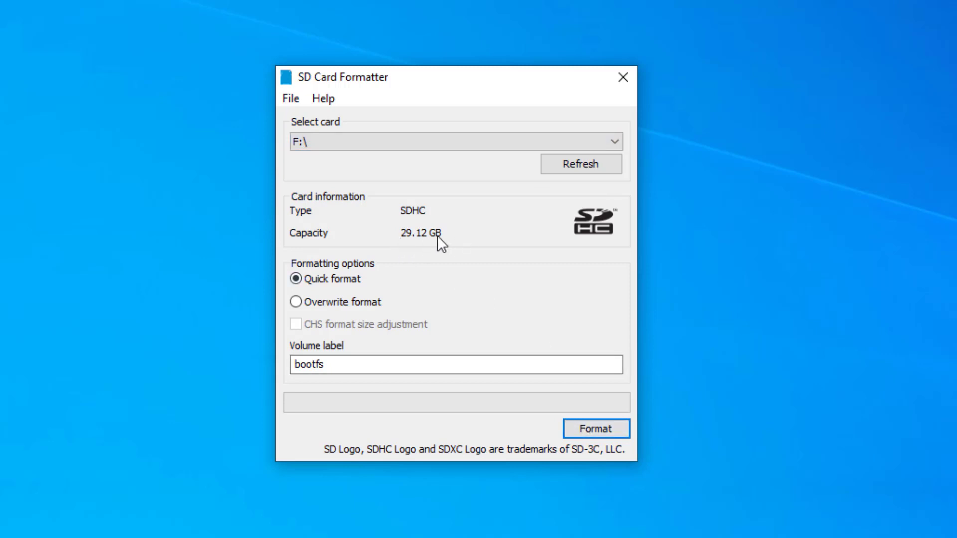
click(596, 428)
click(508, 339)
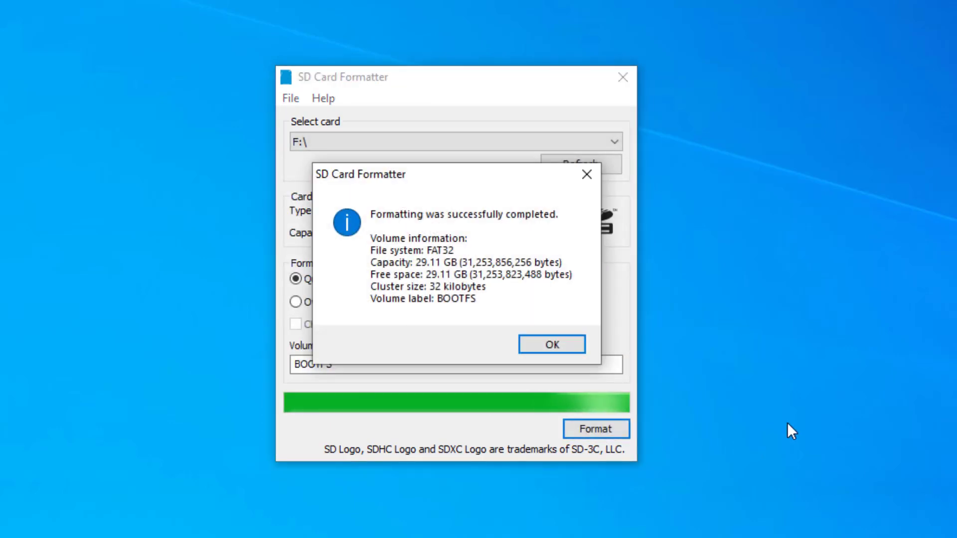
click(541, 342)
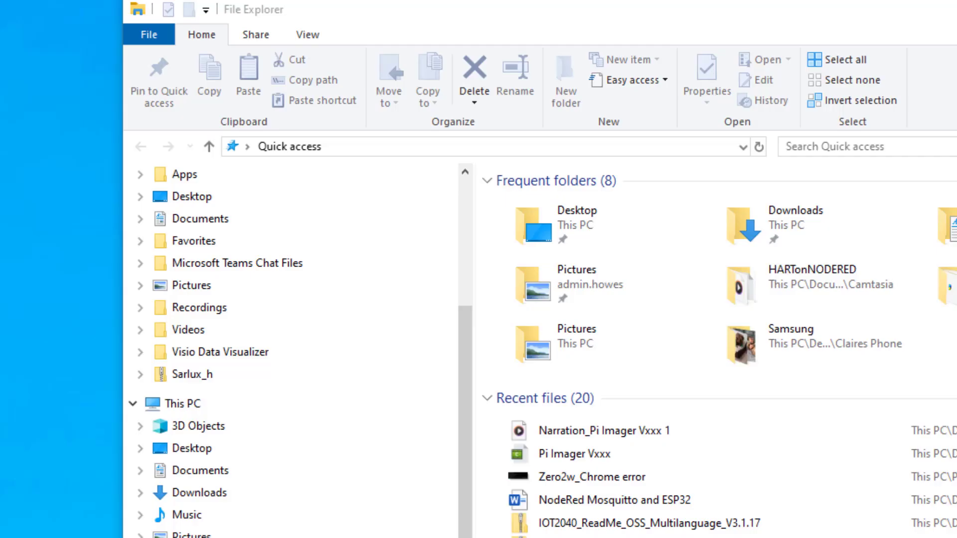
Confirm the BOOTFS (E:) drive is empty, then minimise its File Explorer window
click(155, 486)
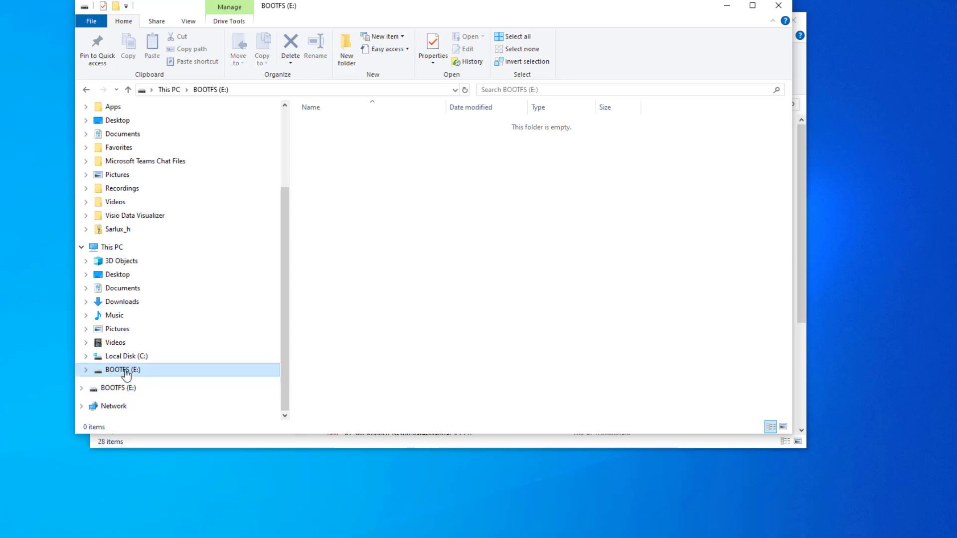
click(726, 6)
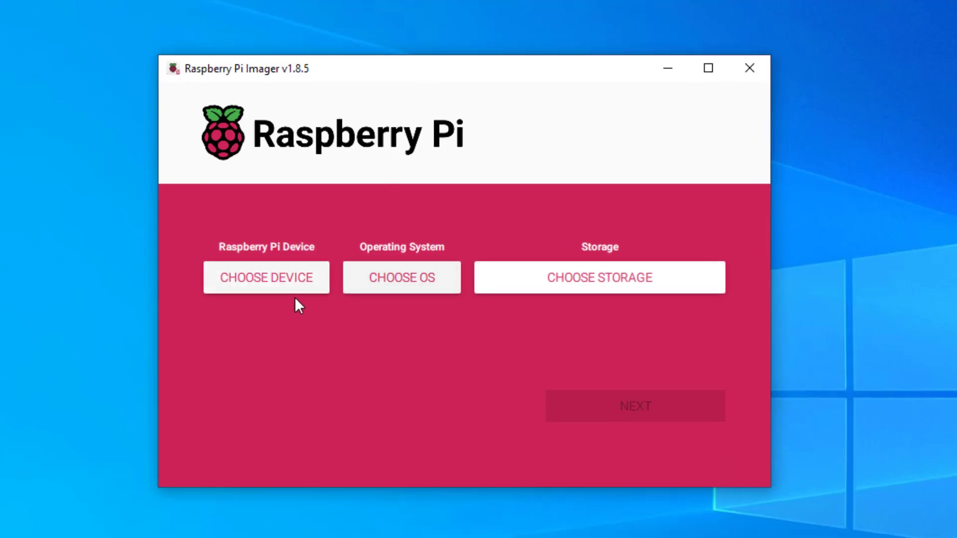
Choose Raspberry Pi Zero 2 W as the device and Raspberry Pi OS (Legacy, 64-bit) Lite as the OS
click(250, 287)
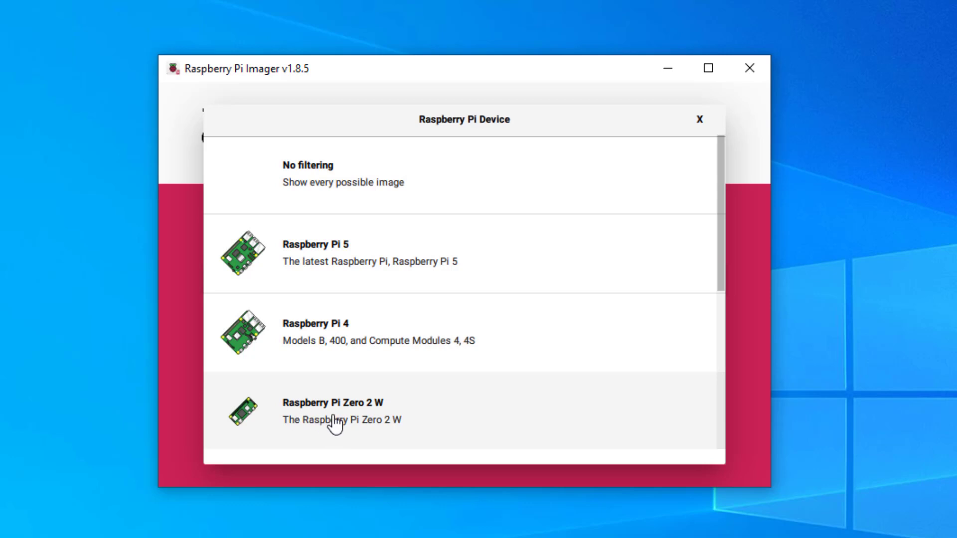
click(371, 415)
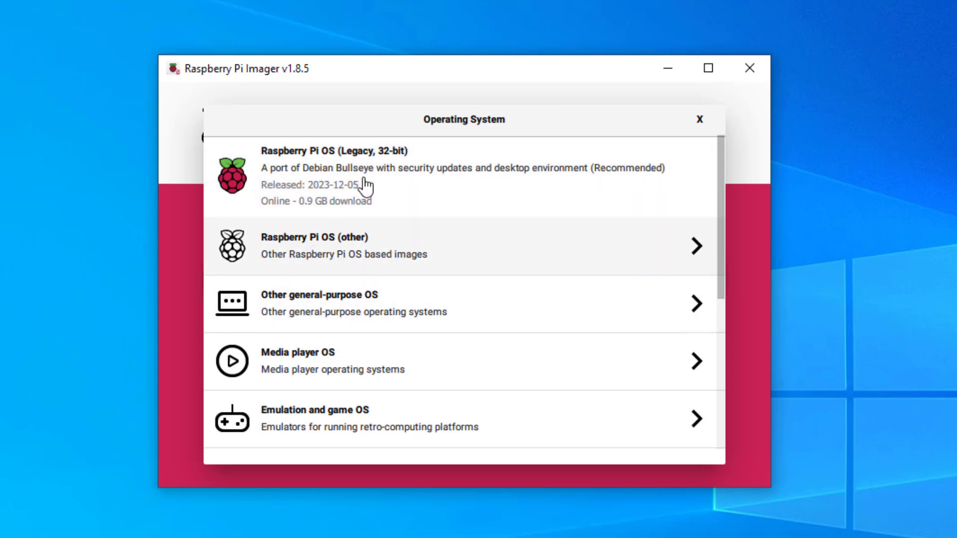
click(335, 252)
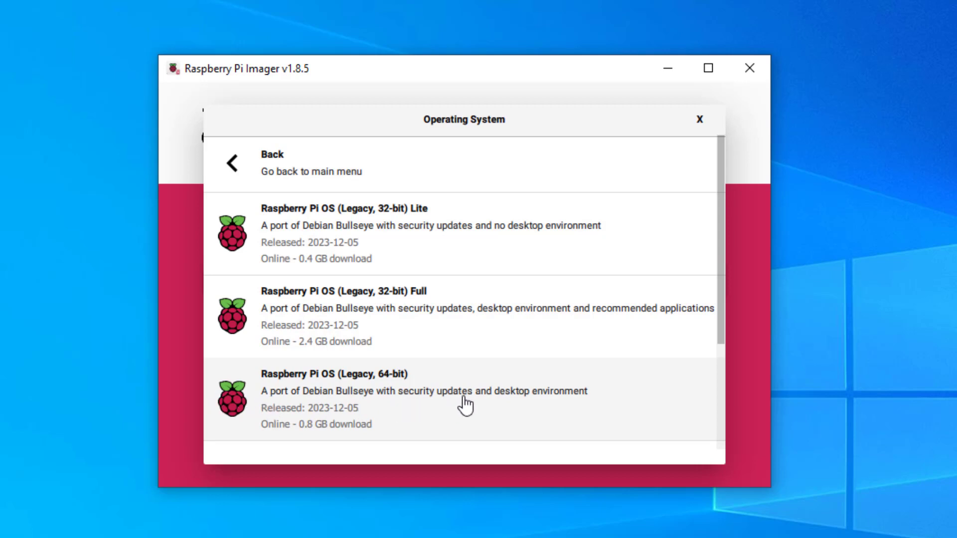
scroll(463, 402, down, 2)
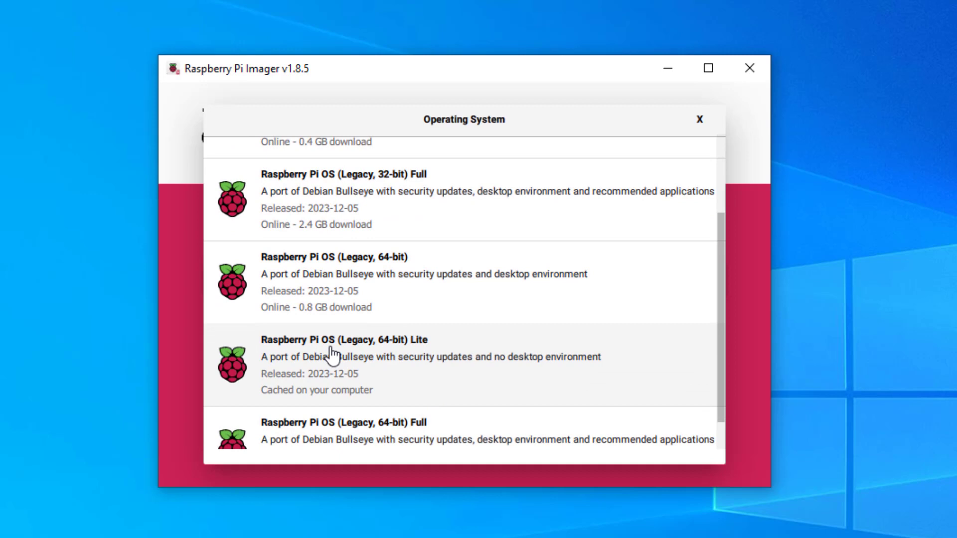
click(408, 380)
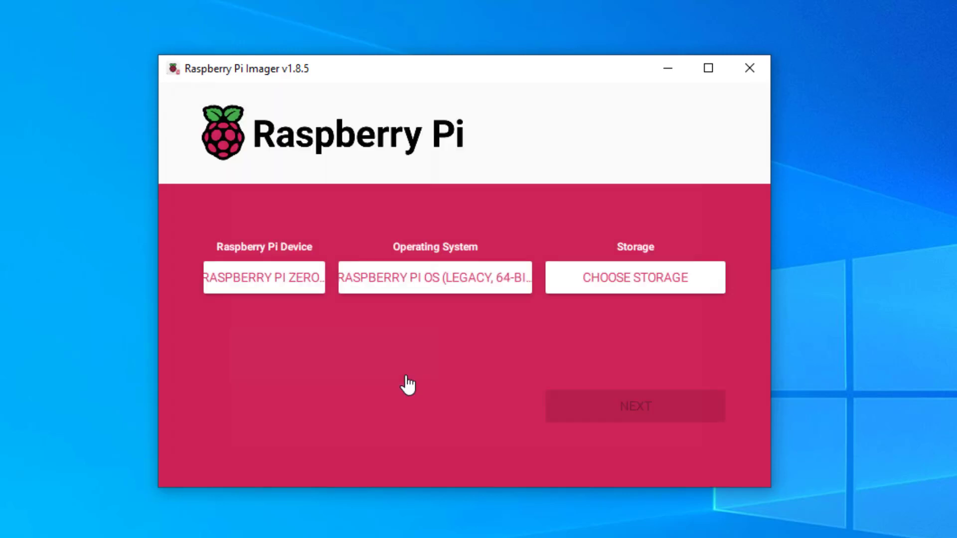
Select the 31.3 GB SDHC card as storage and open the OS customisation settings
click(656, 286)
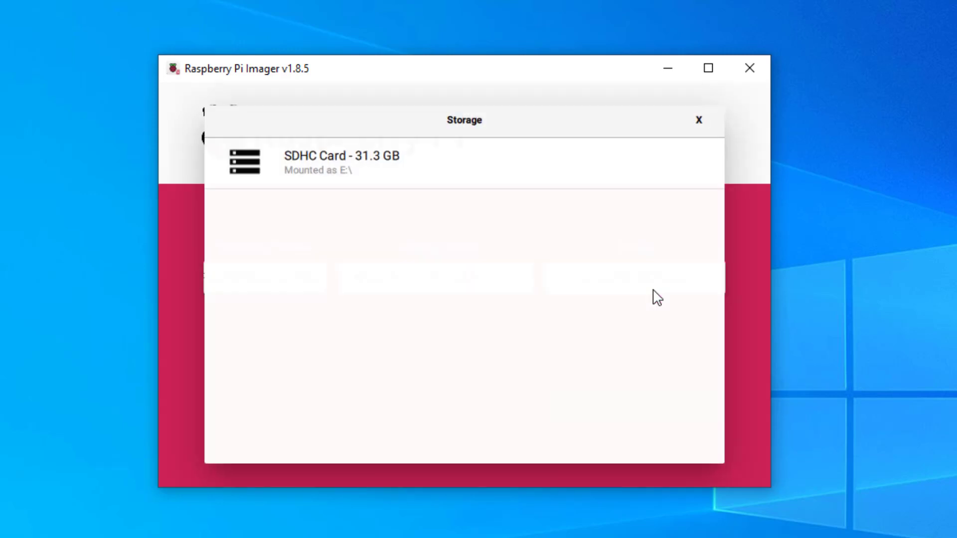
click(324, 162)
click(711, 409)
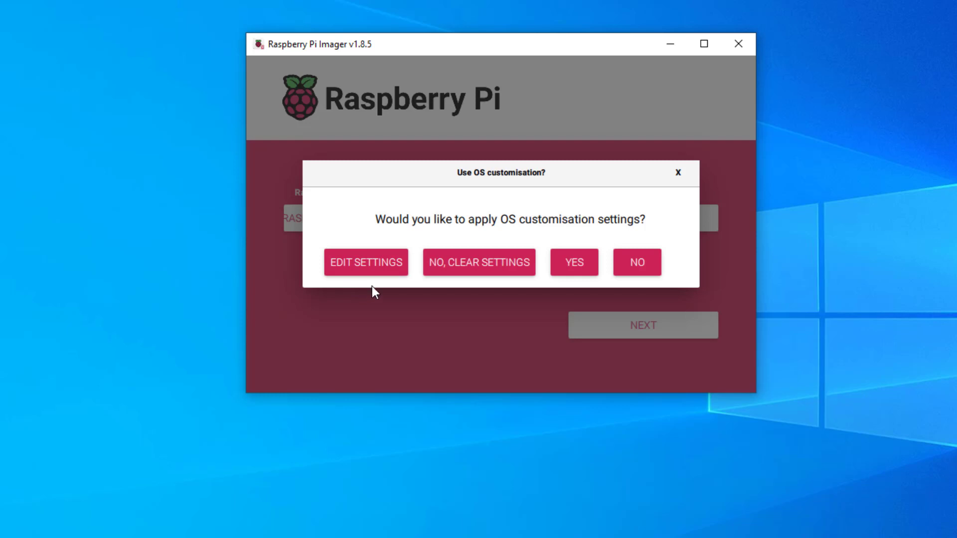
click(341, 264)
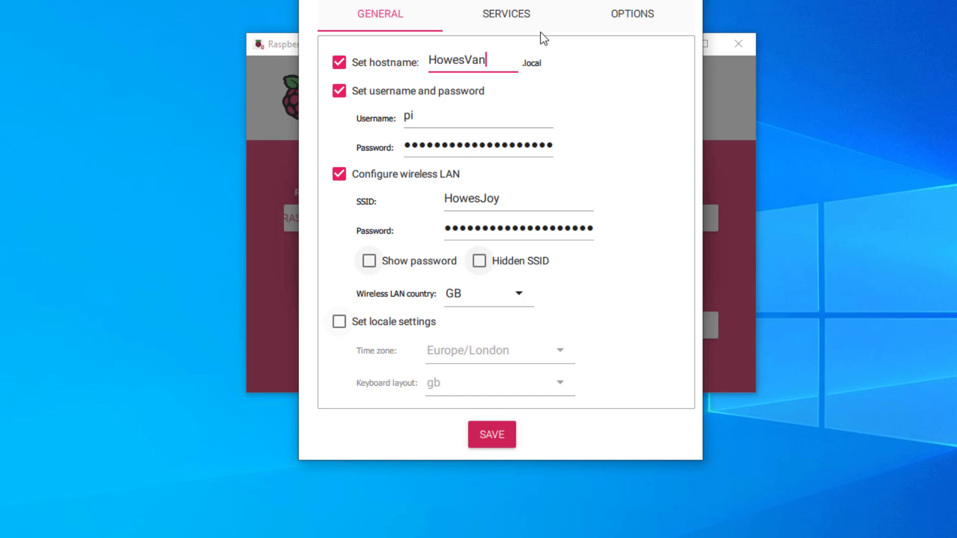
Save customisation with hostname HowesVan, user pi, GB Wi-Fi and SSH password authentication enabled
click(524, 26)
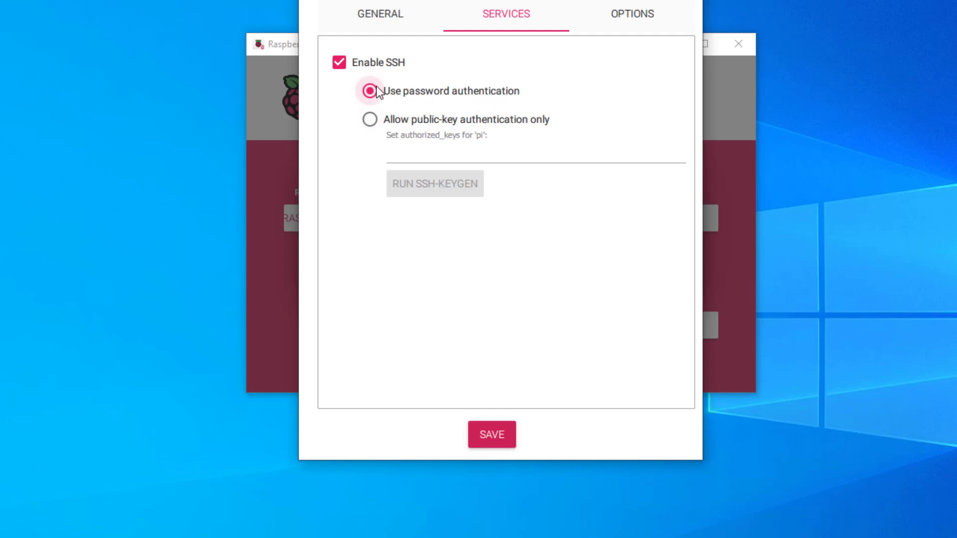
click(366, 16)
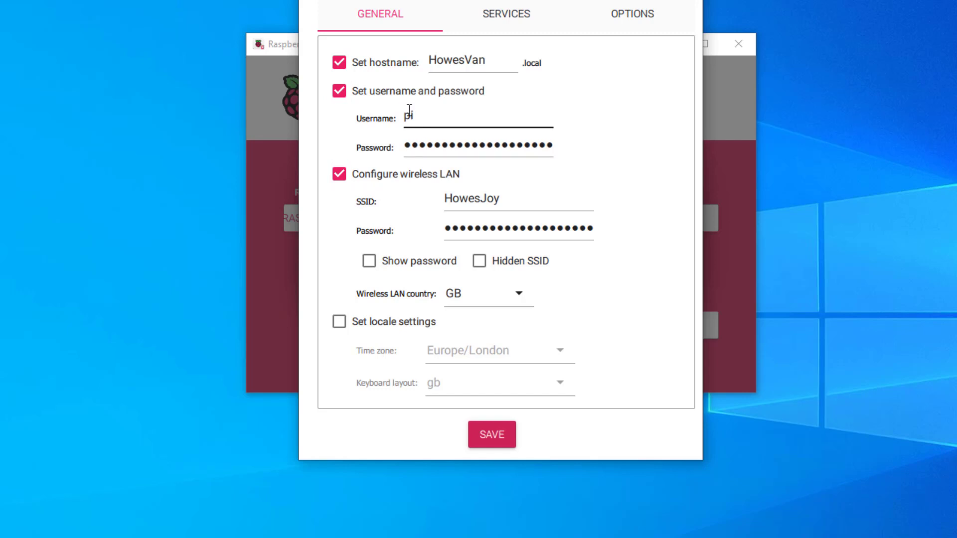
click(633, 15)
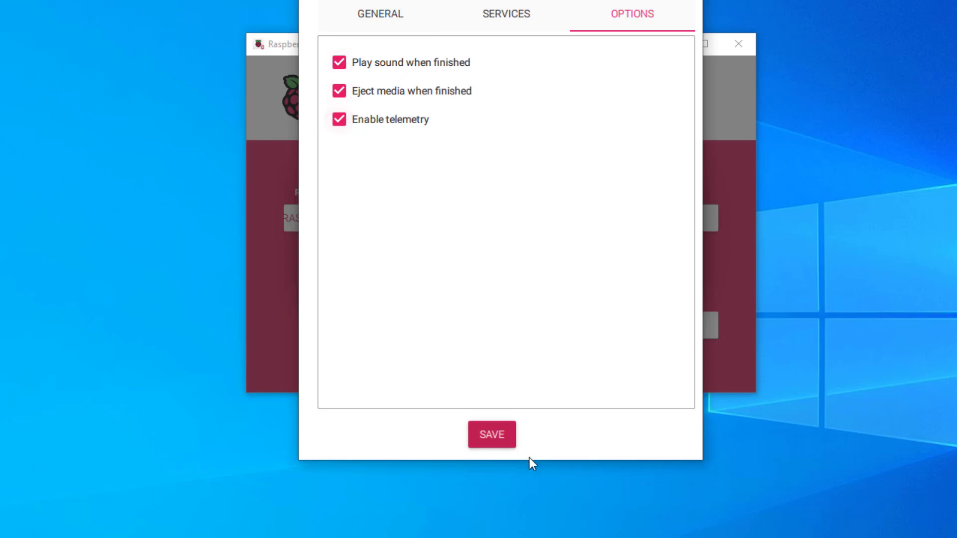
click(493, 437)
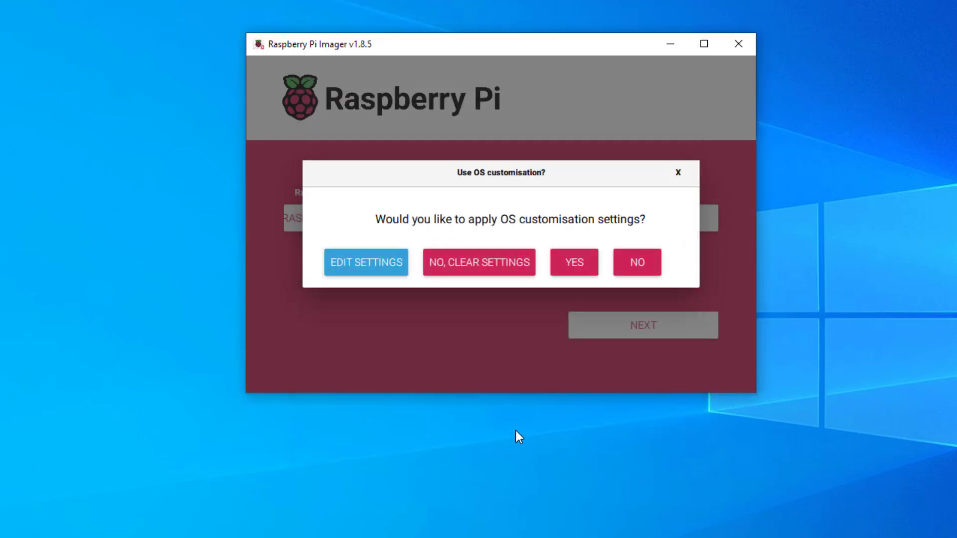
Apply the customisation, write the Legacy 64-bit Lite image to the SDHC card, and acknowledge success
click(570, 266)
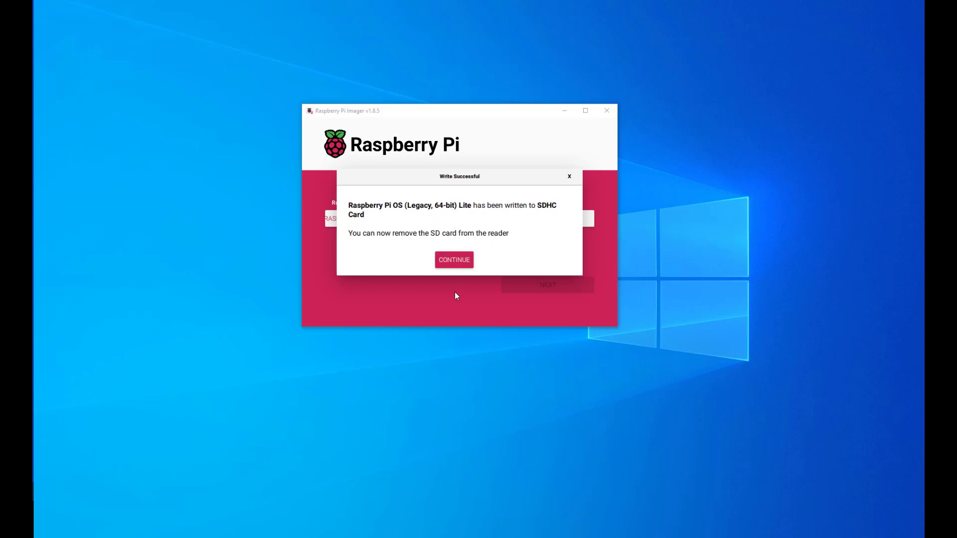
click(447, 260)
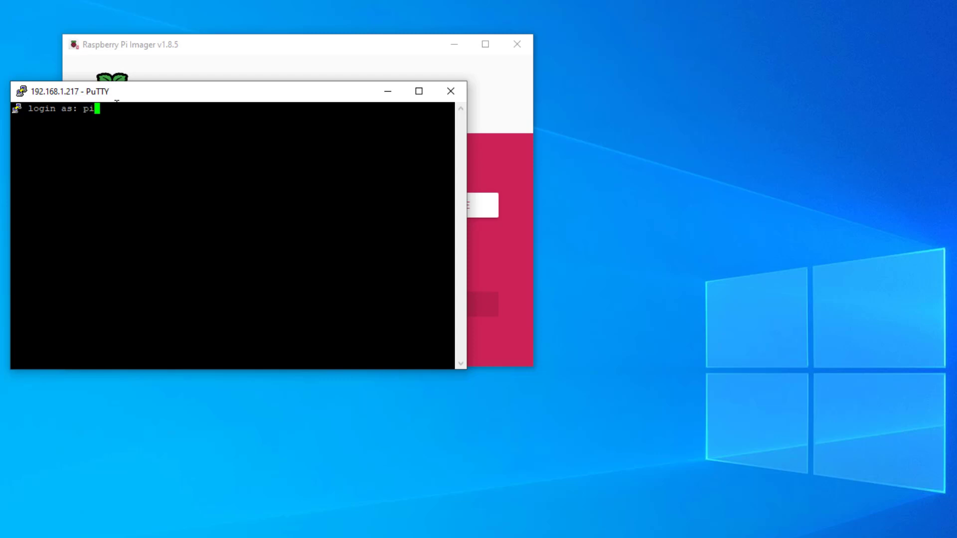
Log in to the Pi as pi with the account password and clear the terminal
key(Return)
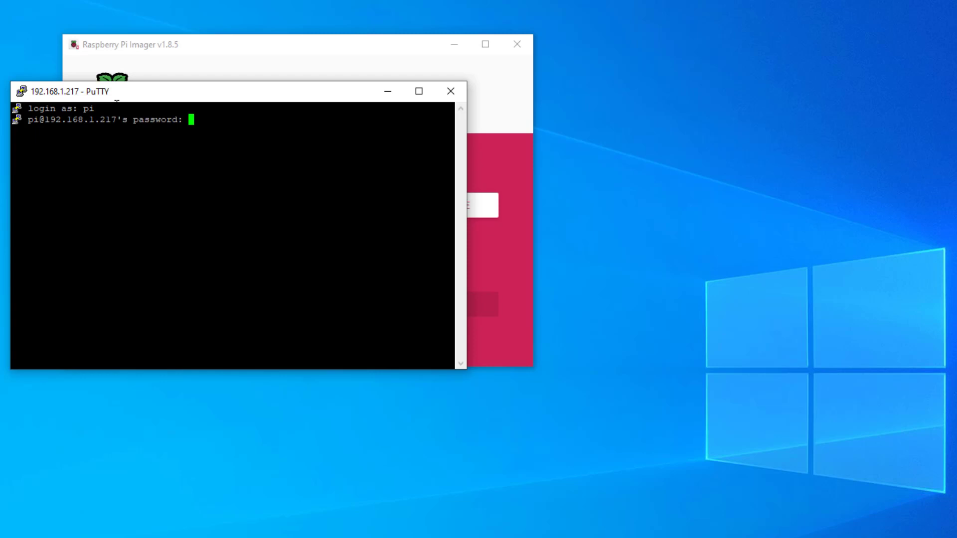
key(Return)
key(ctrl+l)
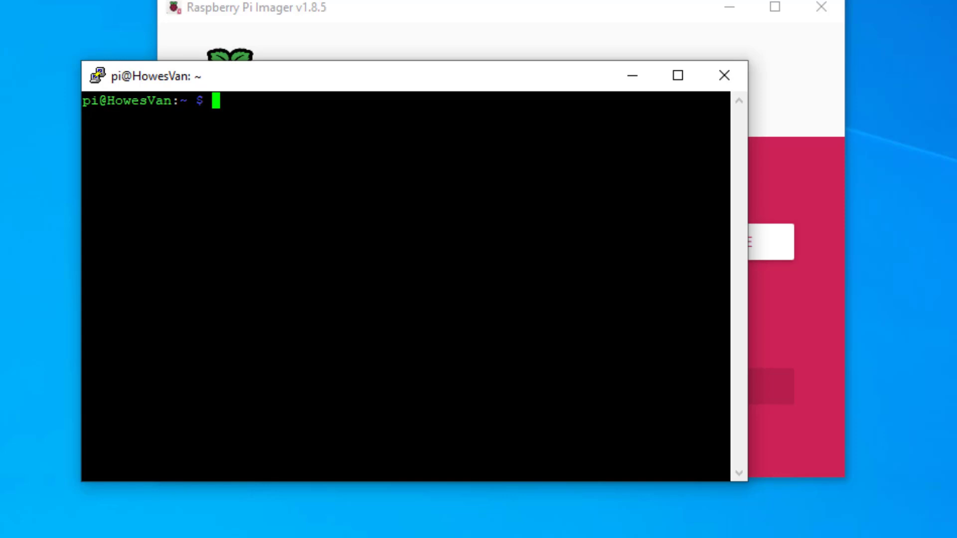
Run sudo apt update on the Pi to refresh its package lists
text(sudo )
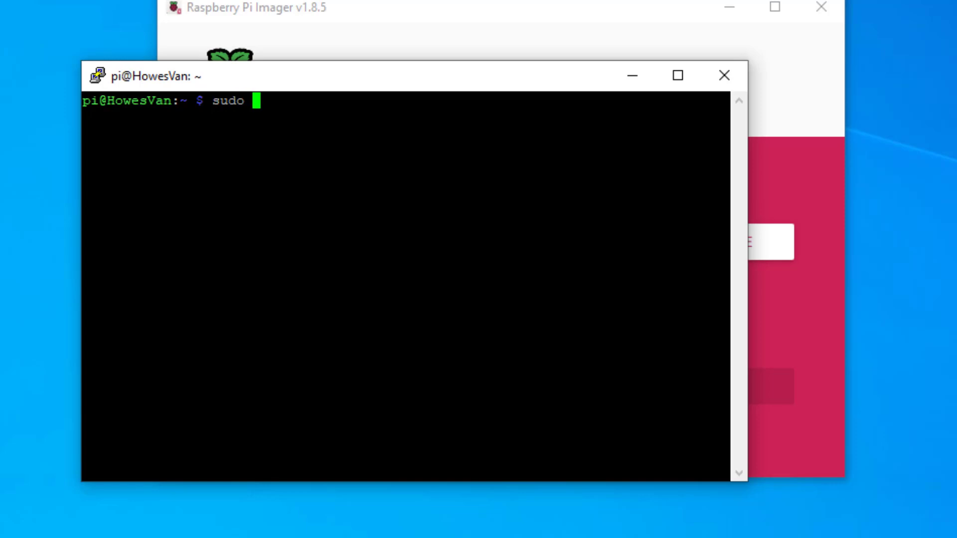
text(up)
key(BackSpace)
key(BackSpace)
text(a)
text(pt updated)
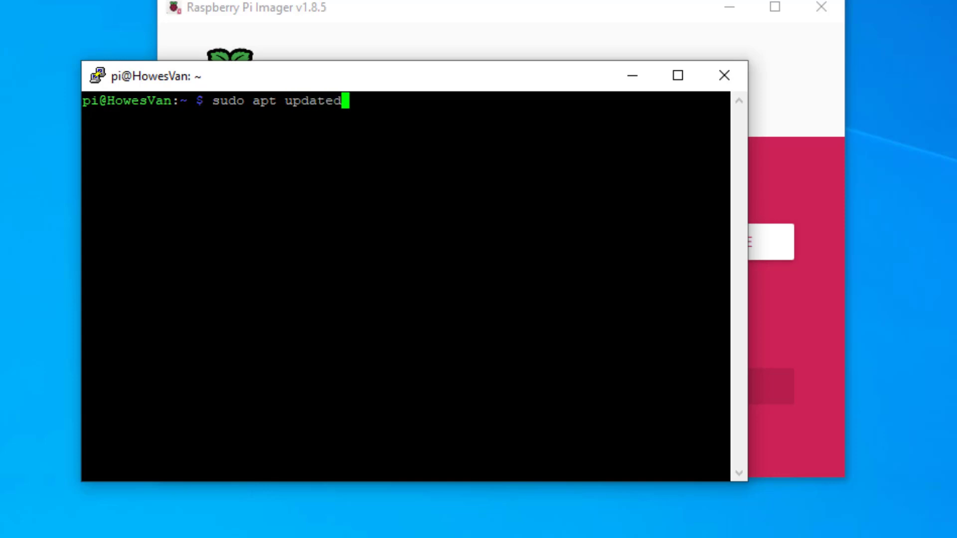
key(BackSpace)
key(Return)
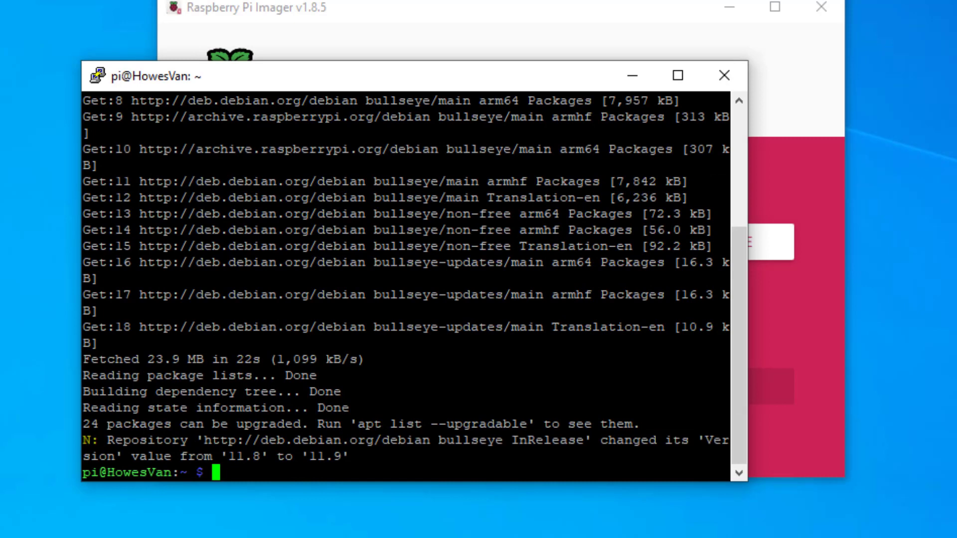
Run sudo apt upgrade and answer y to upgrade the 24 packages
text(sudo a)
text(p)
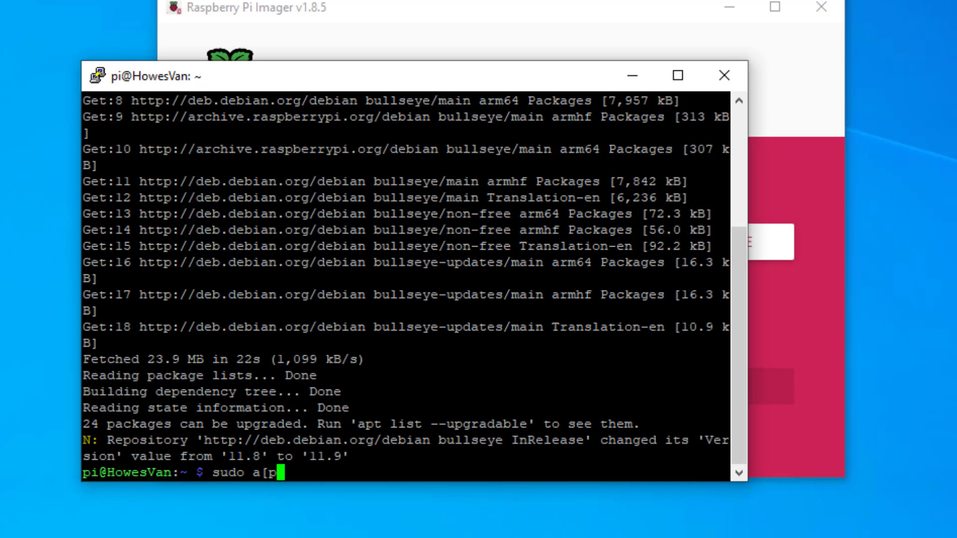
text(t up)
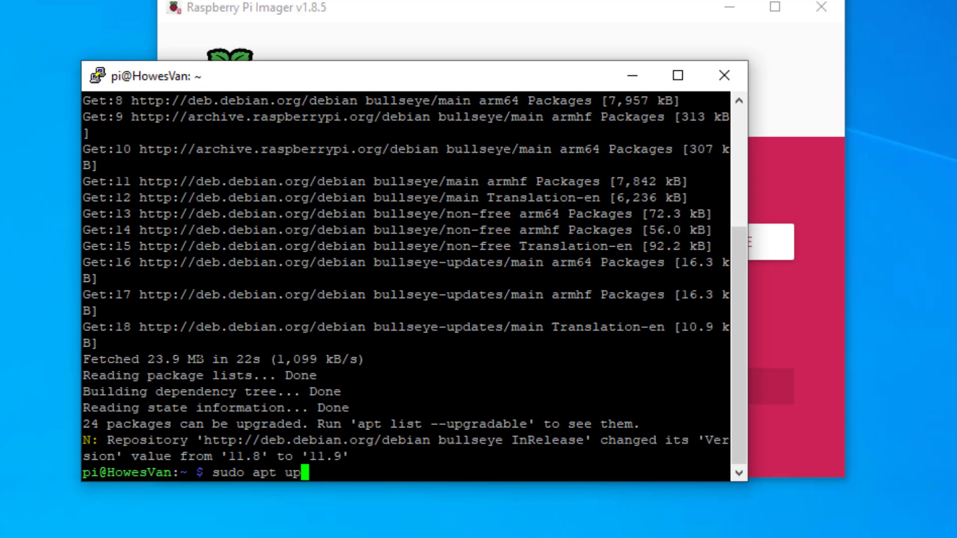
text(grade)
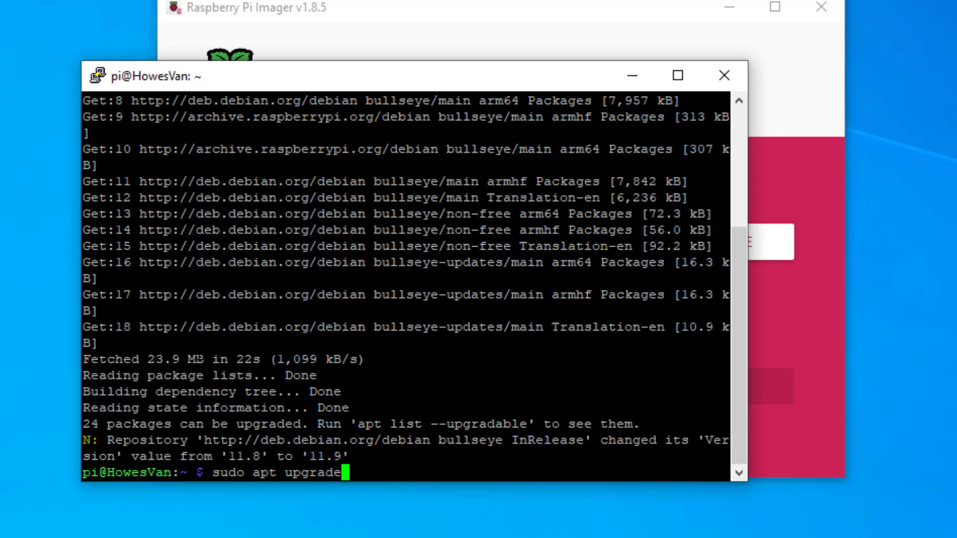
key(Return)
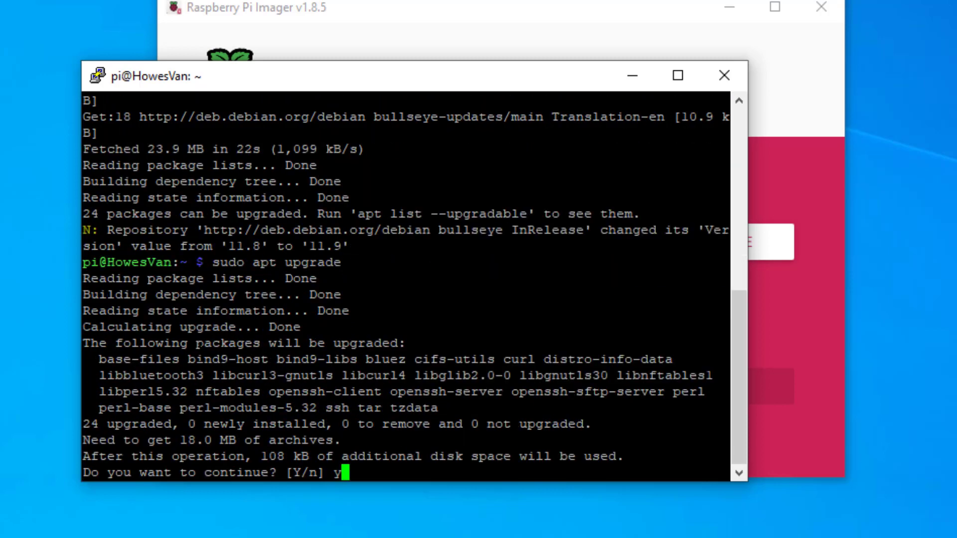
text(y)
key(Return)
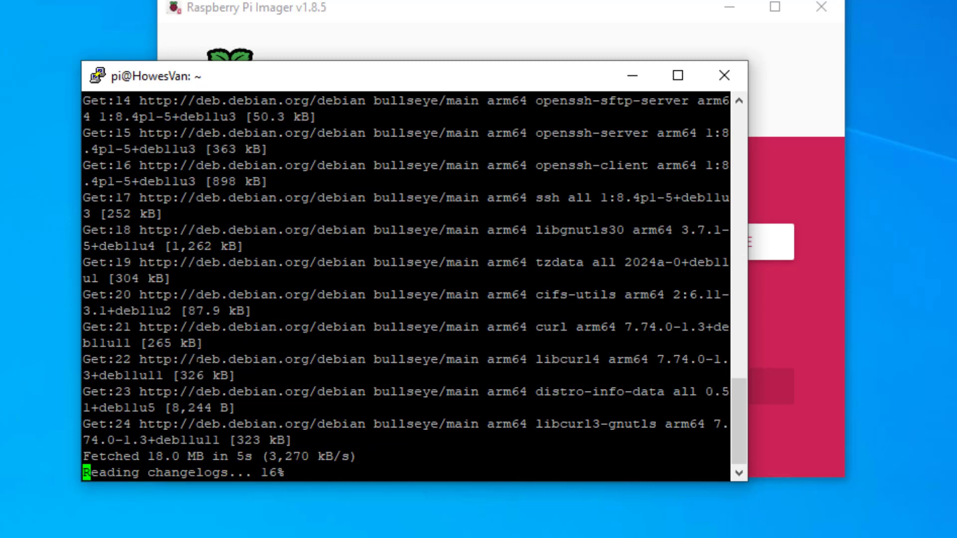